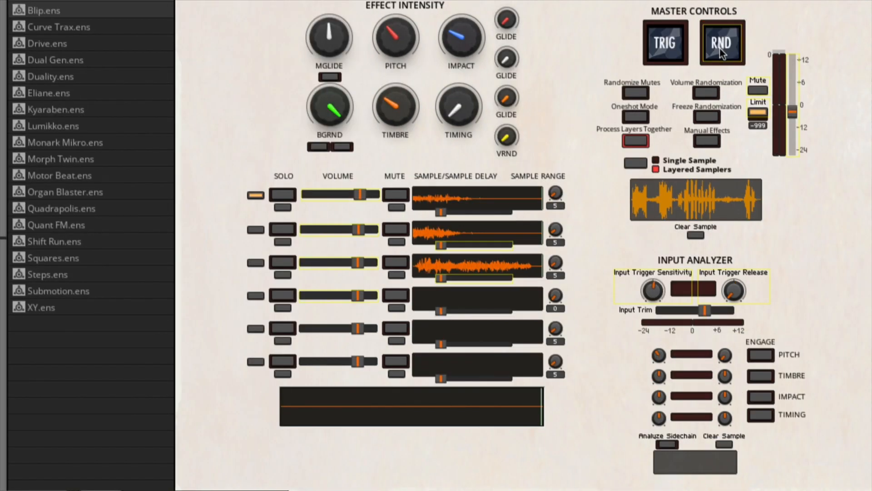
# Randomize and play the sound four times, and turn on Volume Randomization with VRND at 100
pyautogui.click(721, 48)
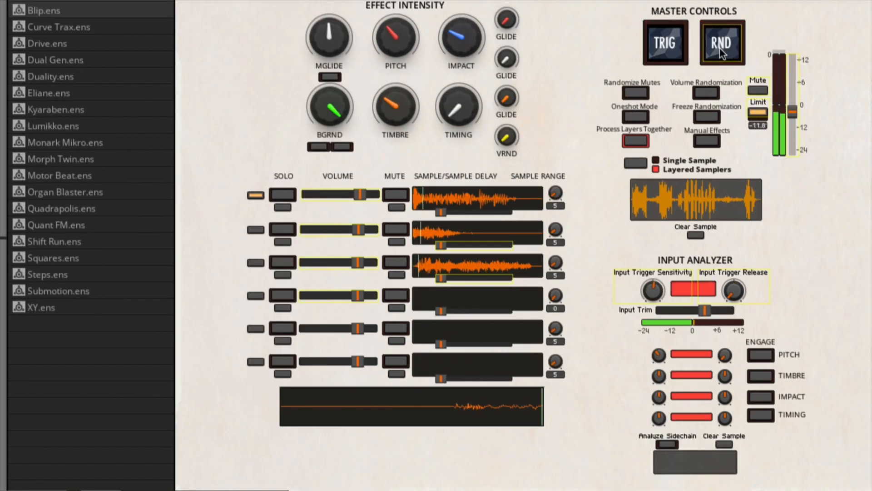
pyautogui.click(721, 49)
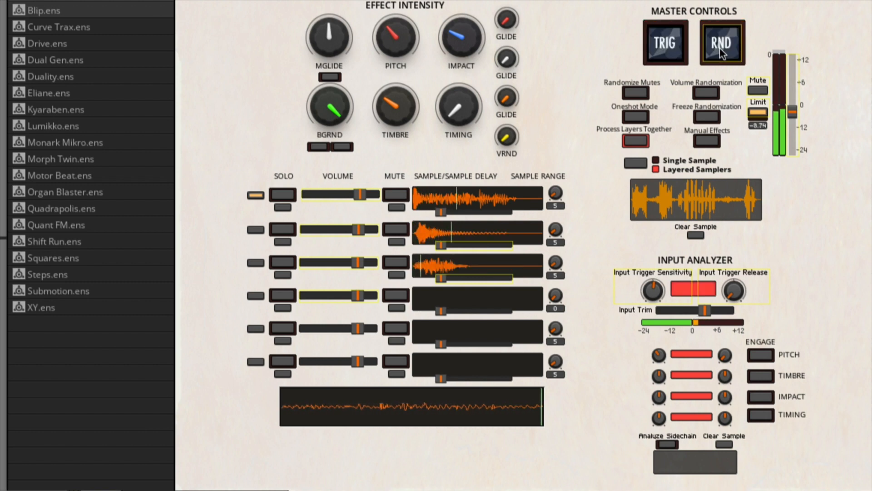
pyautogui.click(720, 49)
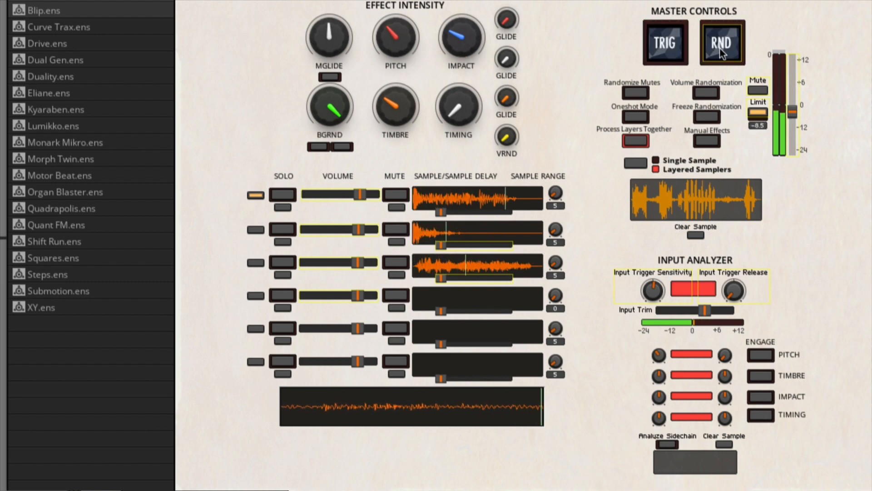
pyautogui.click(721, 48)
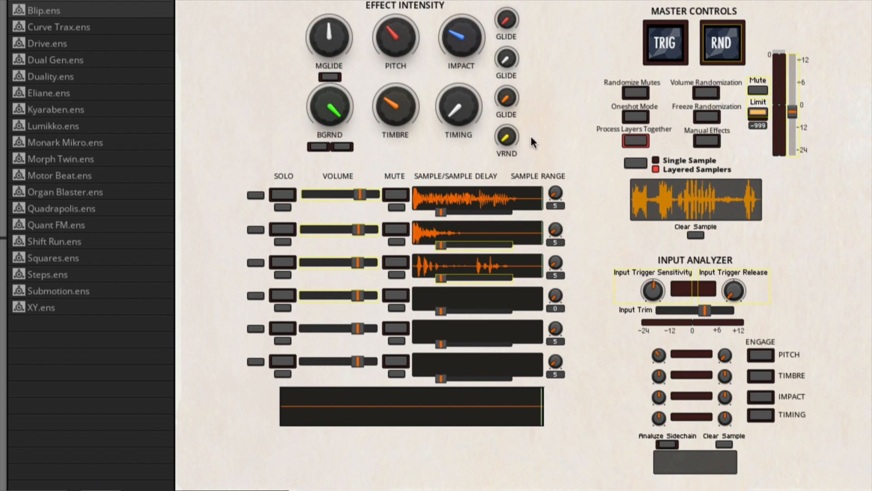
pyautogui.click(707, 94)
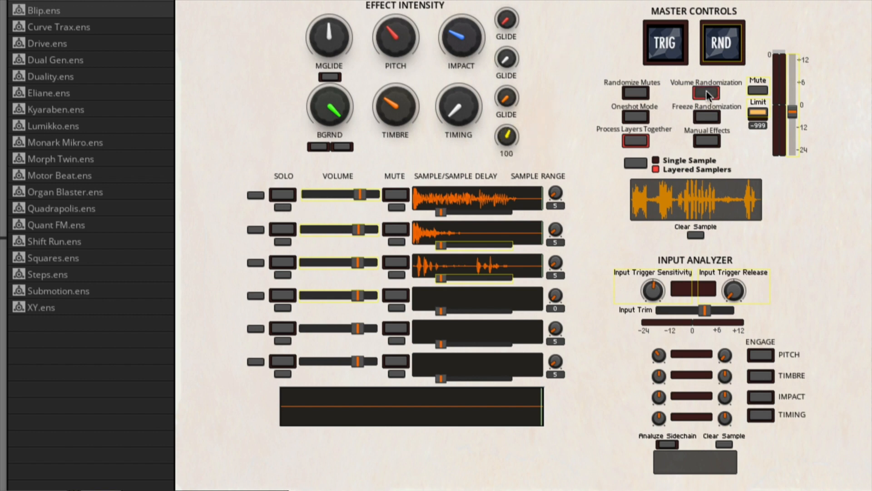
# Solo the first layer, play it on its own, and turn its solo off again
pyautogui.click(286, 195)
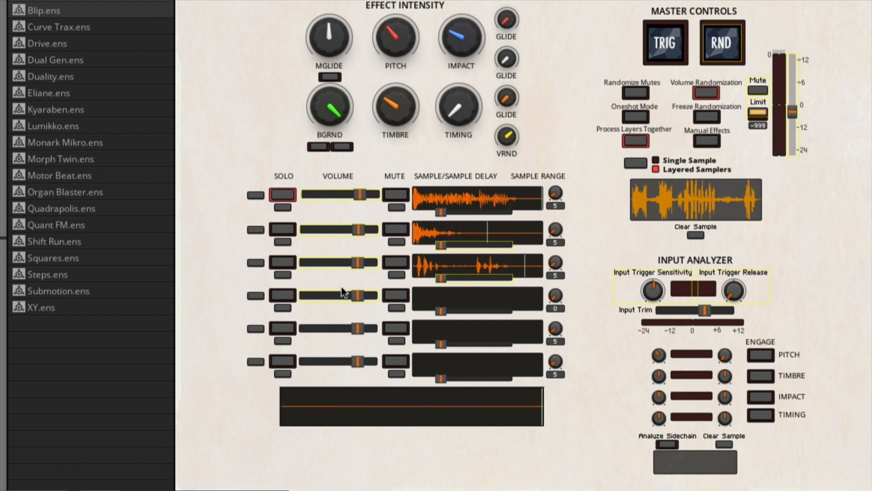
pyautogui.click(284, 207)
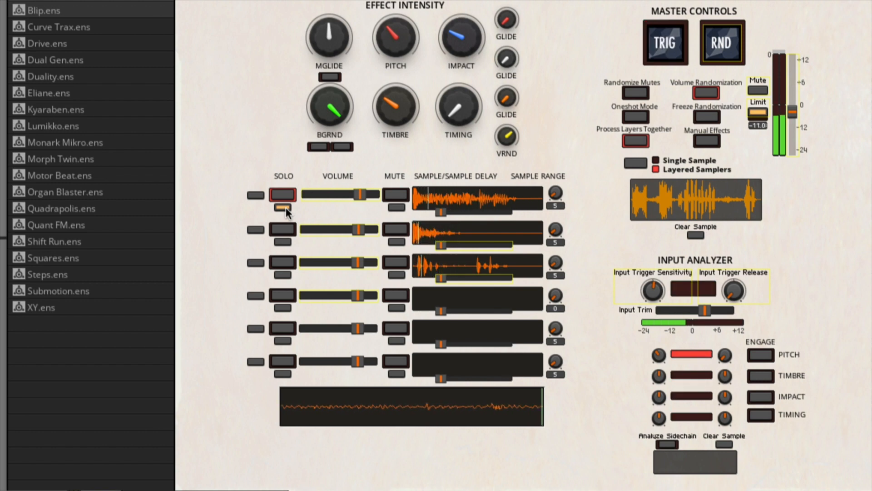
pyautogui.click(286, 207)
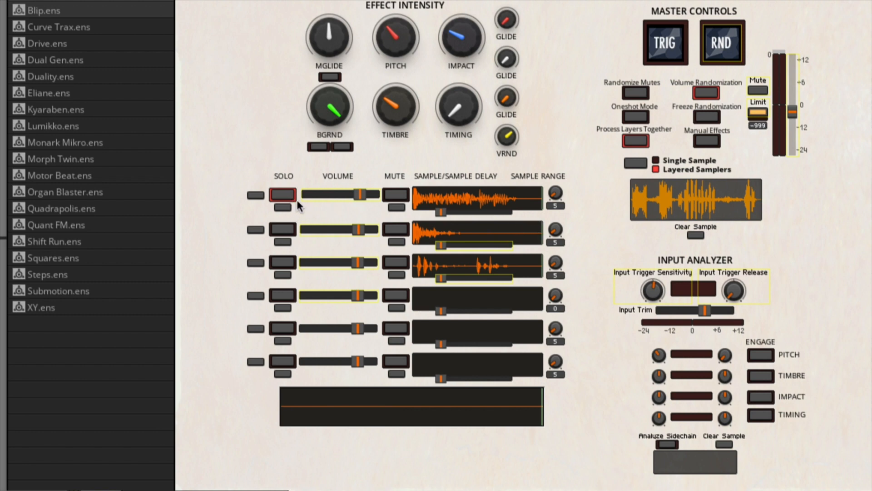
pyautogui.click(282, 197)
# Try out Randomize Mutes with the mute controls of the first three layers, and switch Randomize Mutes off again
pyautogui.click(643, 93)
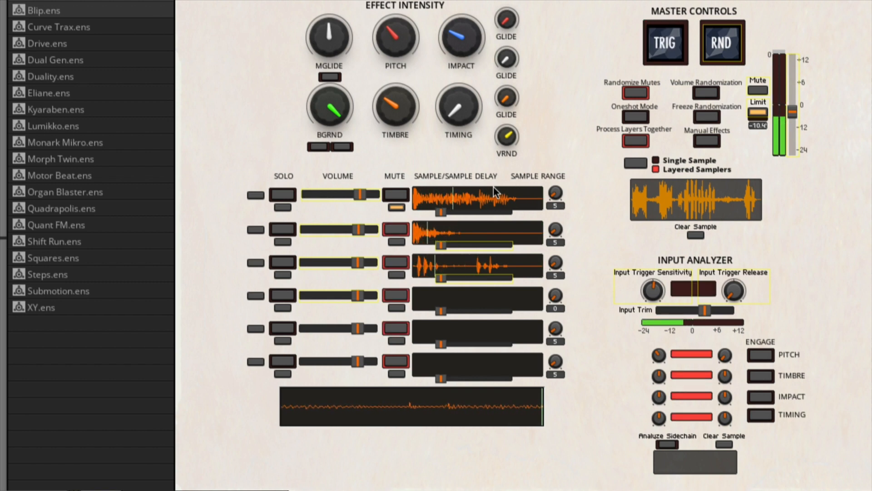
pyautogui.click(398, 208)
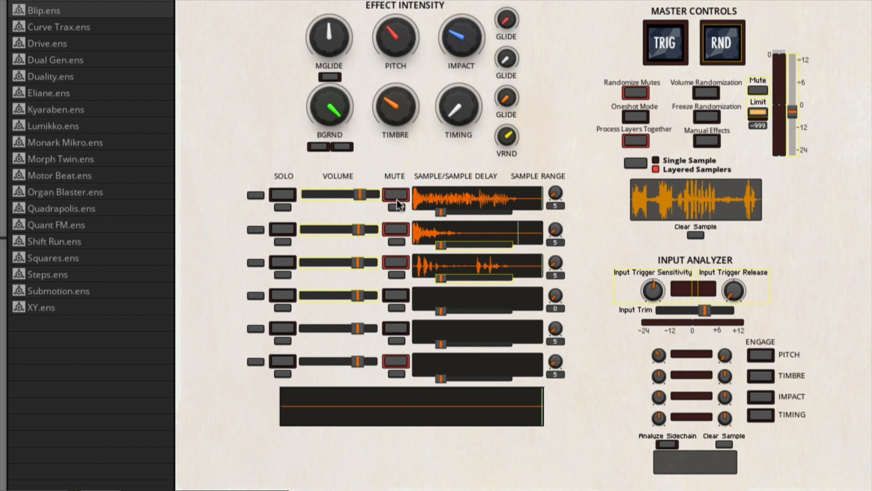
pyautogui.click(395, 209)
pyautogui.click(396, 230)
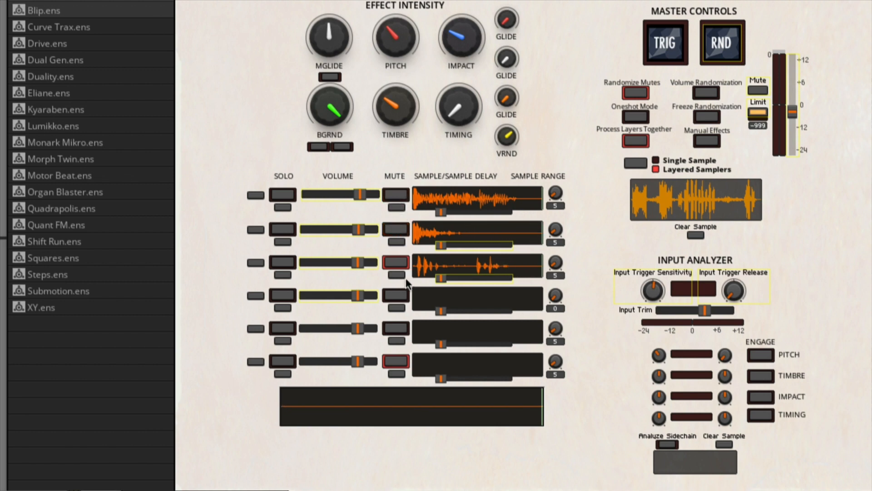
pyautogui.click(396, 262)
pyautogui.click(641, 92)
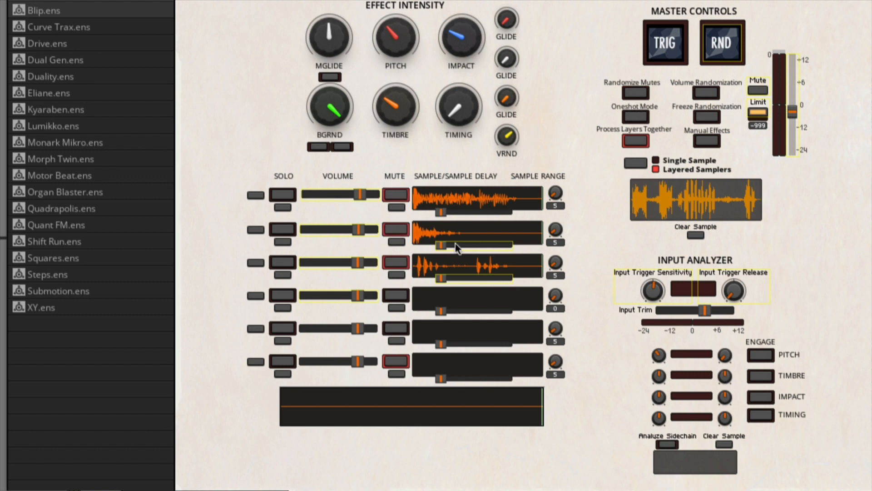
# Unmute the third, second, first and sixth layers
pyautogui.click(396, 262)
pyautogui.click(395, 231)
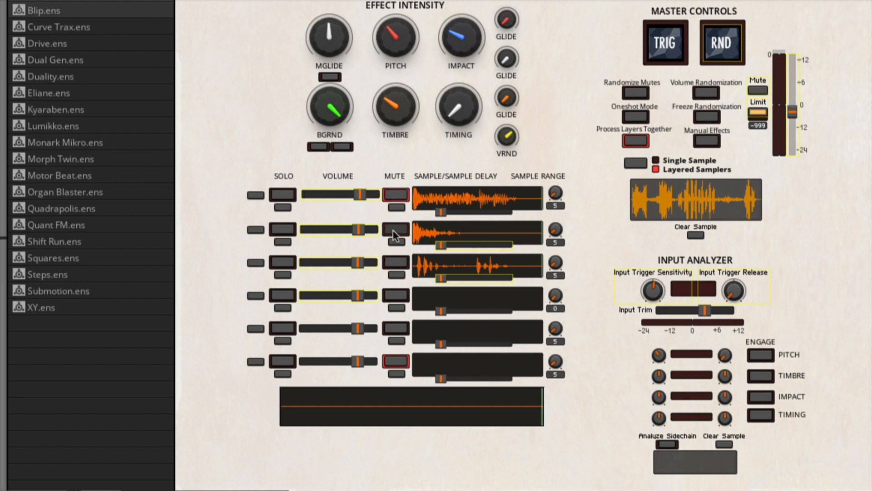
pyautogui.click(396, 196)
pyautogui.click(396, 362)
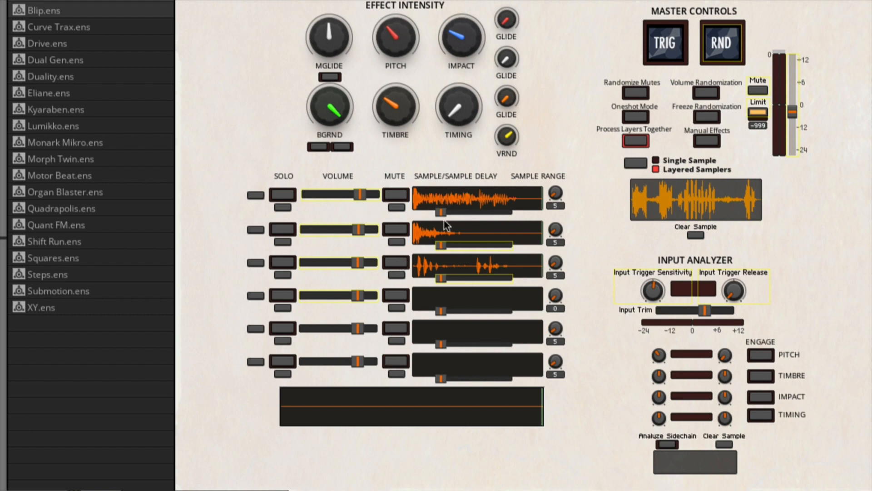
# Open the first layer's sample list to view its loaded files, and close it again
pyautogui.moveTo(441, 212)
pyautogui.mouseDown()
pyautogui.moveTo(473, 217)
pyautogui.moveTo(440, 214)
pyautogui.mouseUp()
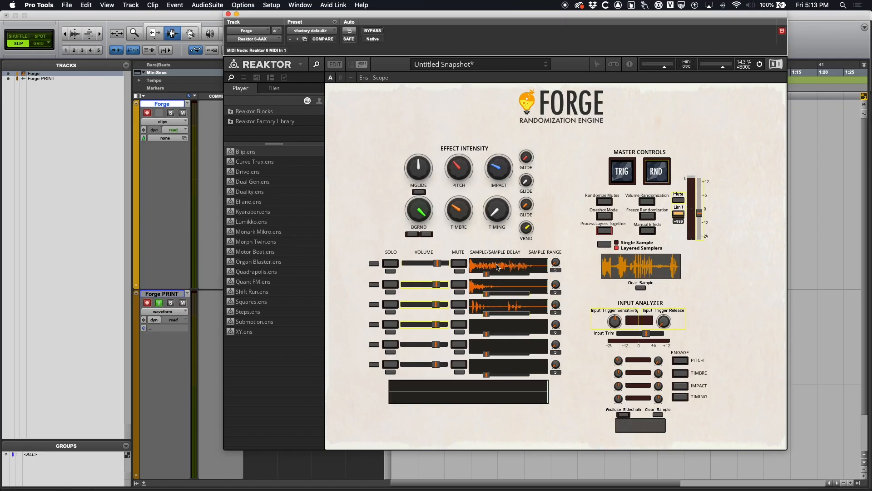
pyautogui.click(498, 267)
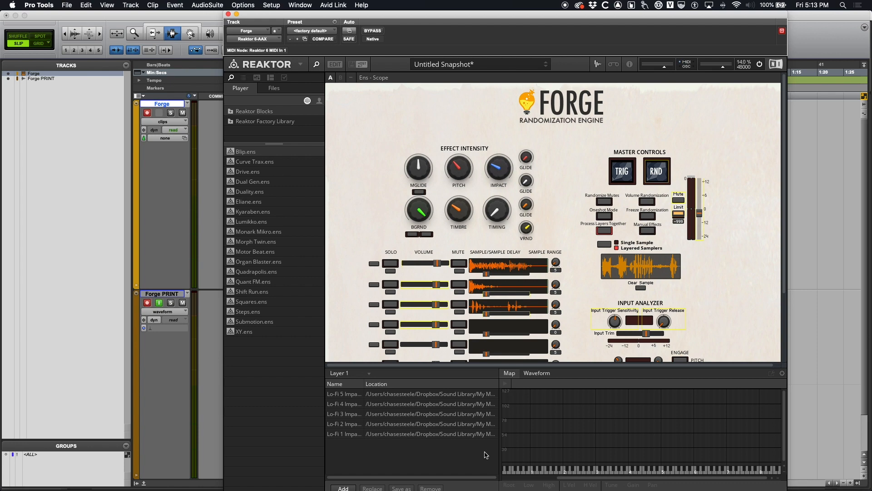
pyautogui.click(597, 65)
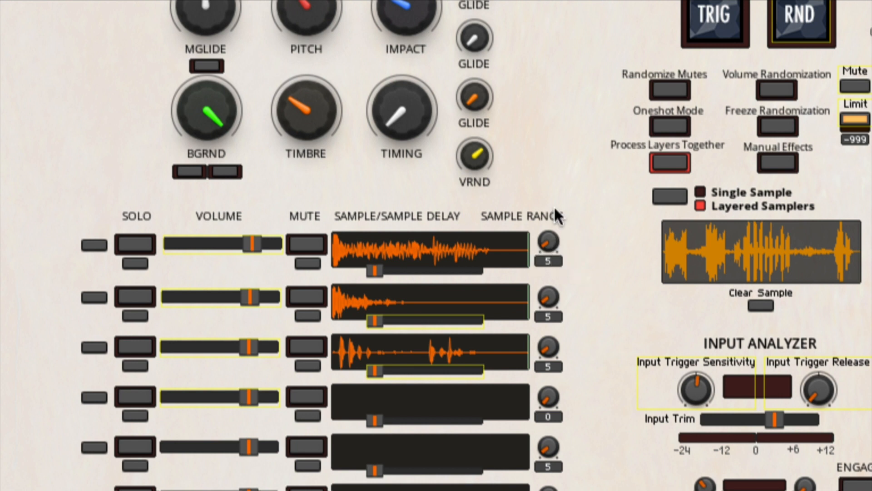
# Set the first layer's sample range to 15 and trigger the sound three times
pyautogui.moveTo(550, 241); pyautogui.dragTo(552, 233)
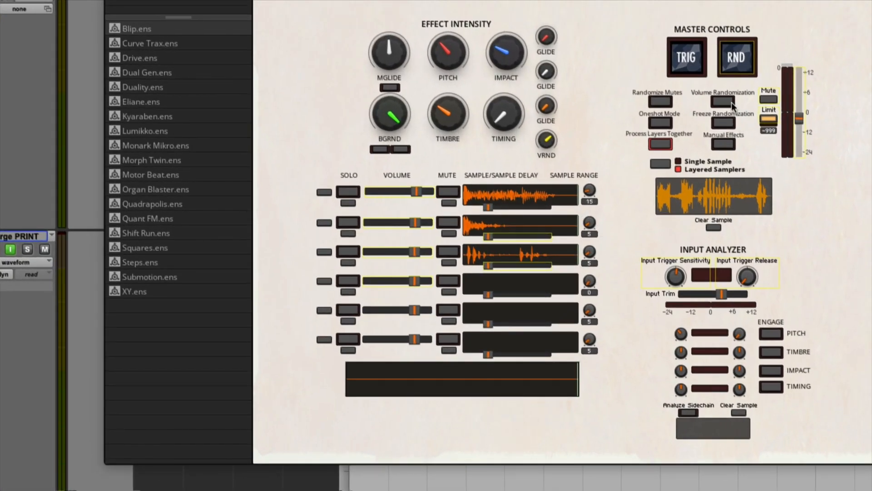
pyautogui.click(683, 54)
pyautogui.click(699, 50)
pyautogui.click(686, 59)
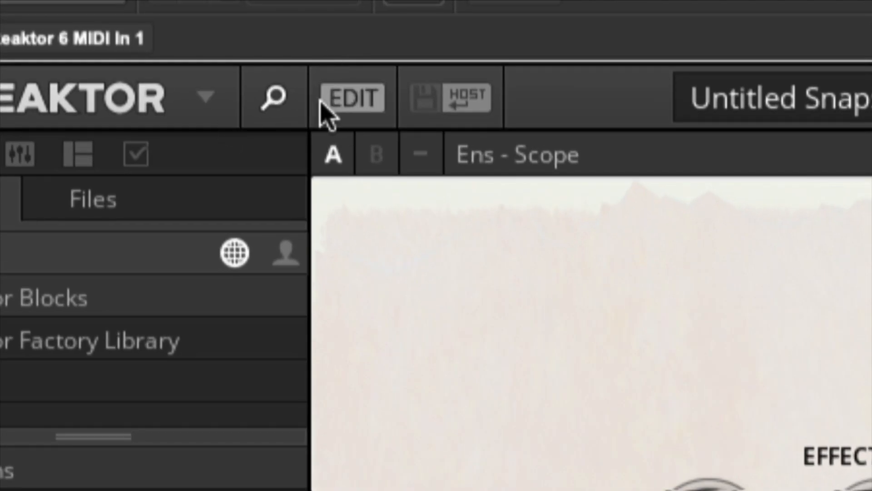
# Turn on edit mode and open the sample maps of the first and second layers
pyautogui.click(355, 97)
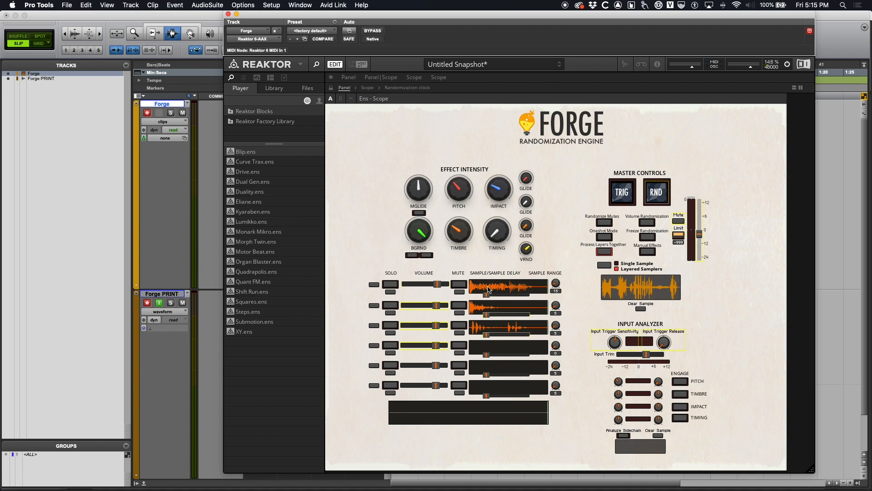
pyautogui.click(489, 289)
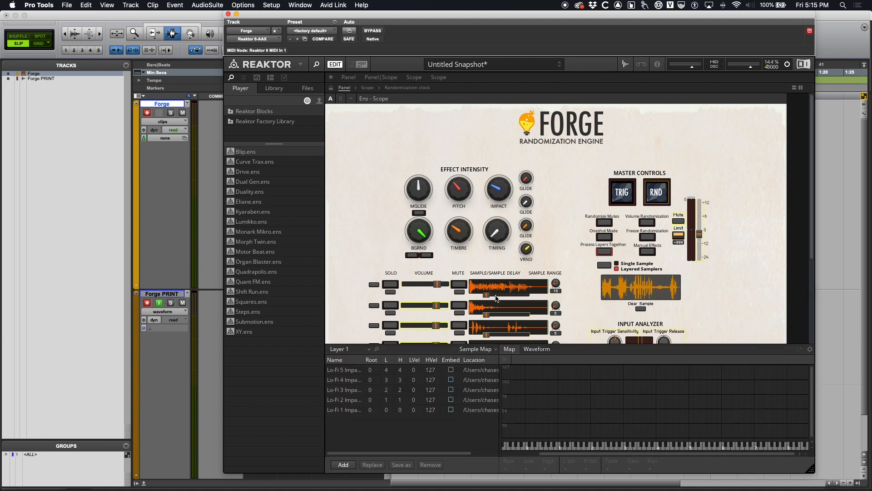
pyautogui.click(335, 67)
pyautogui.click(335, 67)
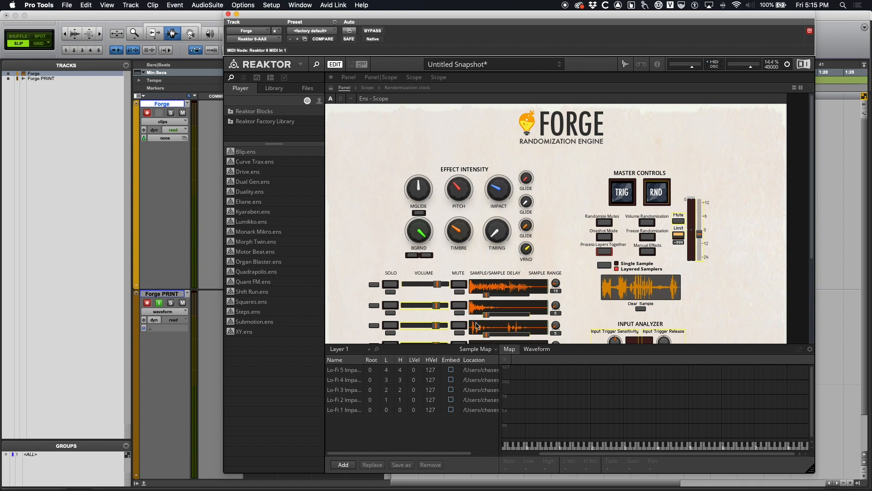
pyautogui.click(494, 308)
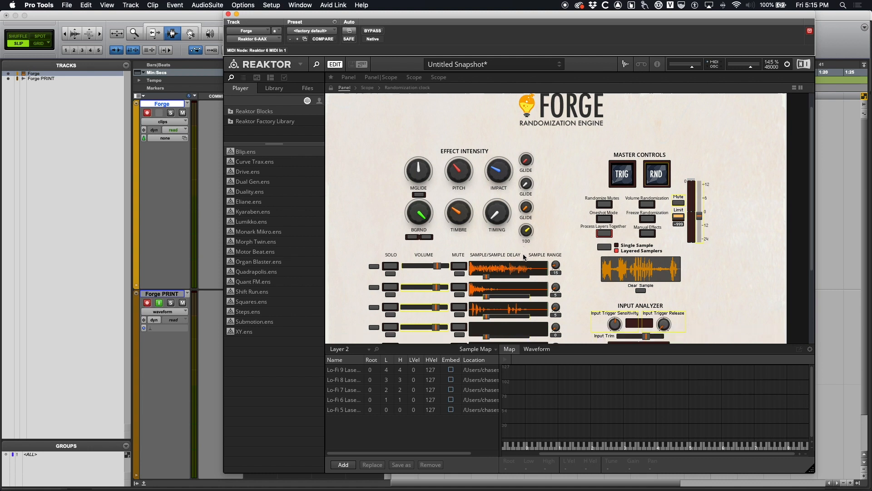
# Open the empty fourth layer's sample map and check its root note options
pyautogui.scroll(-3, 523, 257)
pyautogui.click(508, 257)
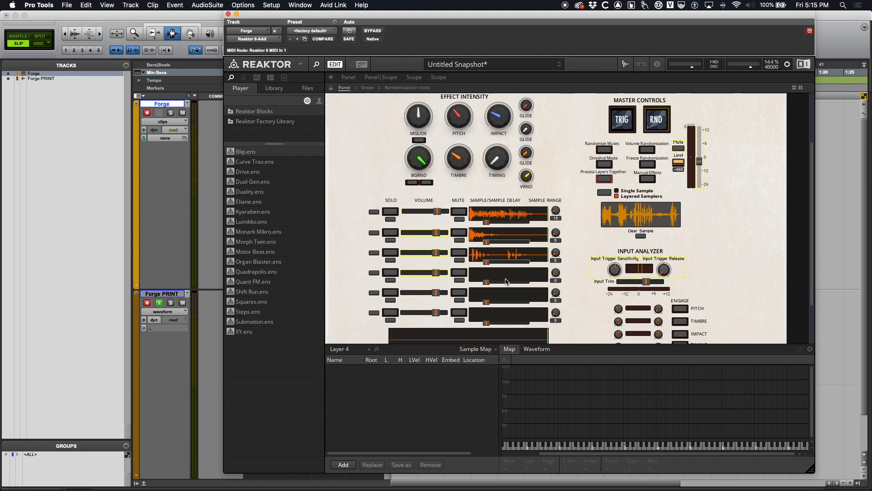
pyautogui.click(498, 279)
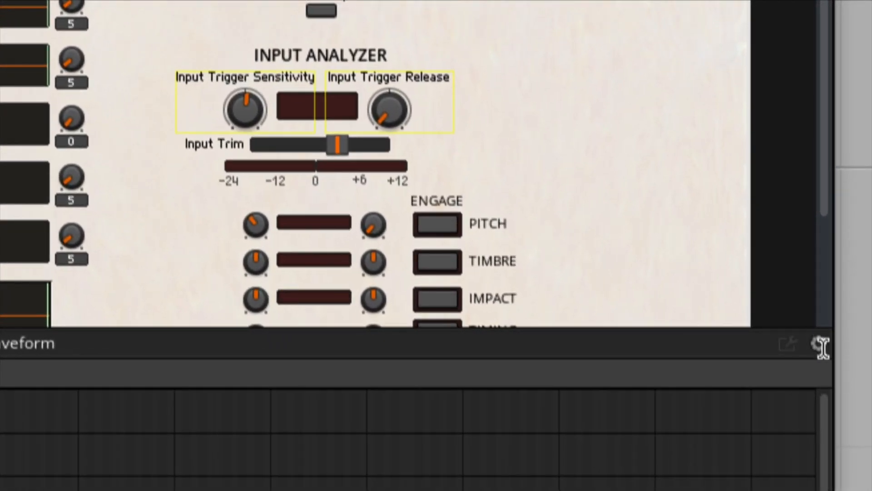
pyautogui.click(819, 346)
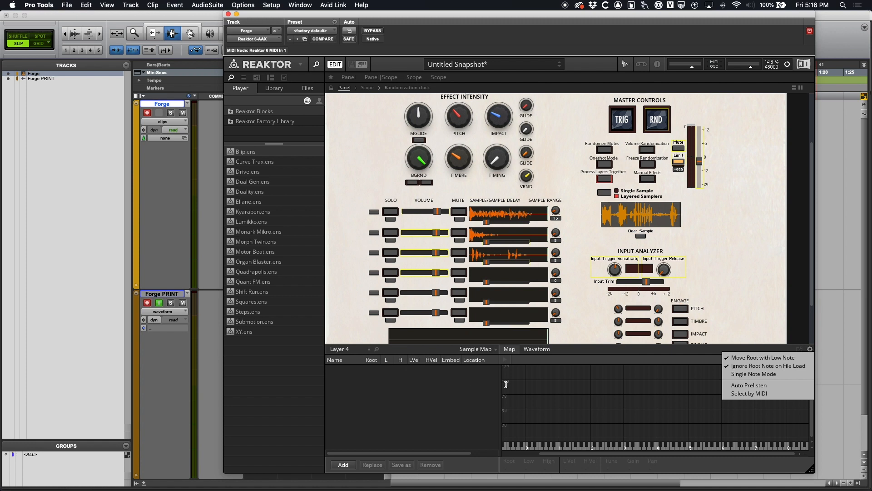
pyautogui.click(657, 390)
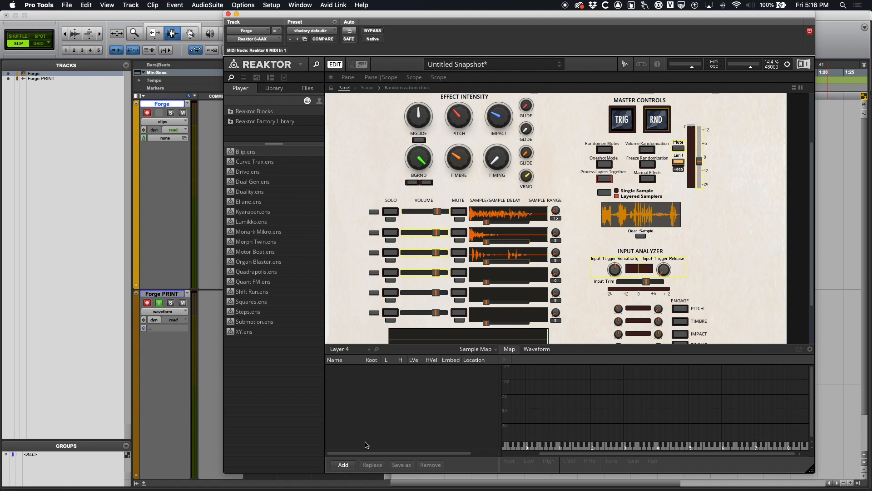
# Switch to Finder and search the Synth Lo-Fi Tonal folder for "Negative"
pyautogui.press('super+Tab')
pyautogui.press('super+Tab')
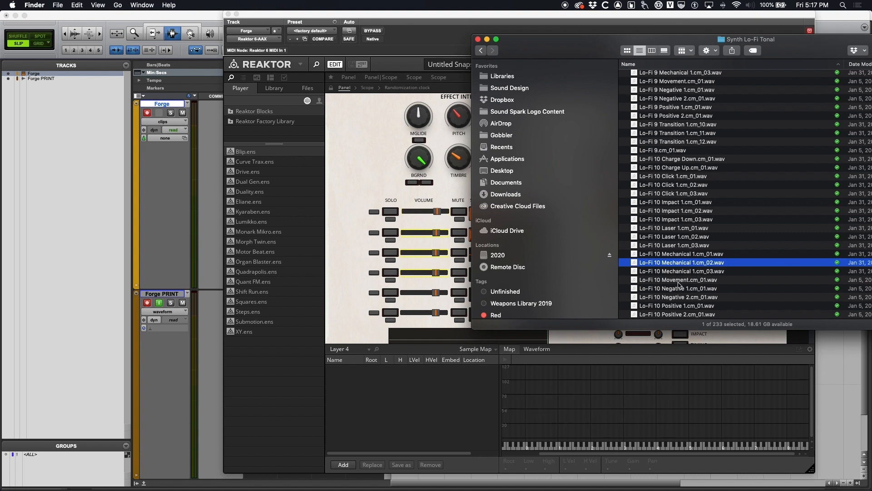
pyautogui.scroll(4, 696, 229)
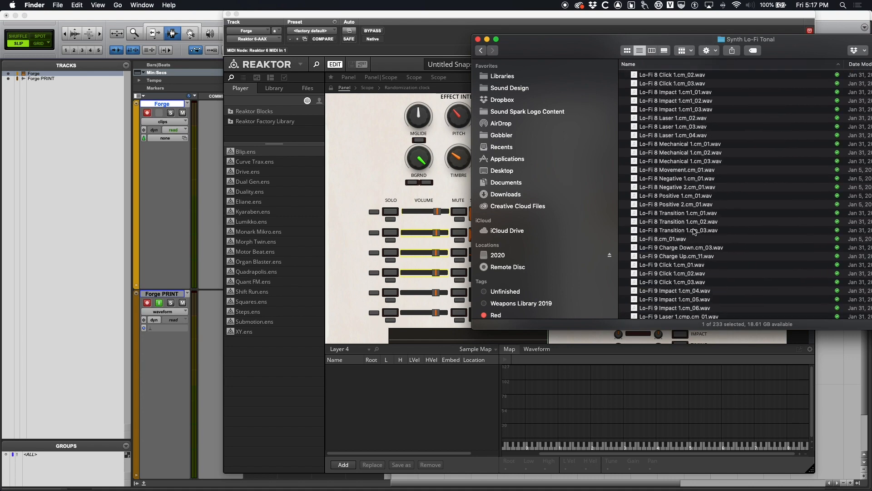
pyautogui.moveTo(800, 54); pyautogui.dragTo(536, 56)
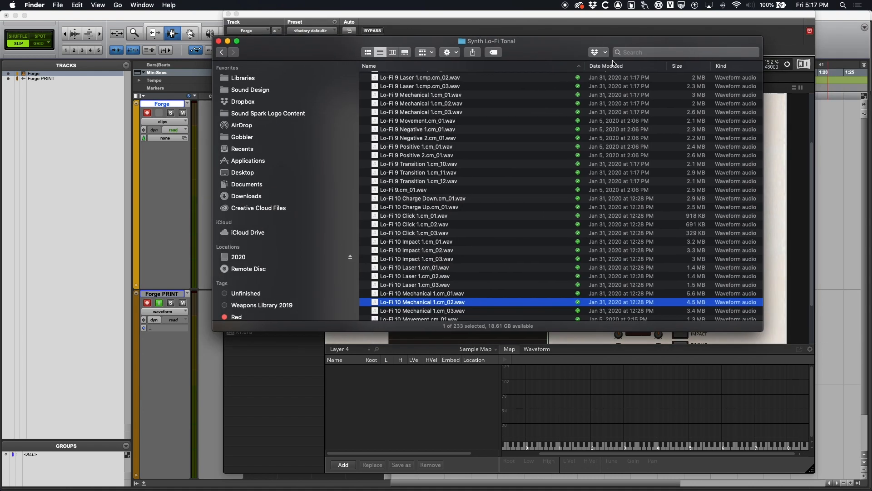
pyautogui.click(642, 50)
pyautogui.write('impact')
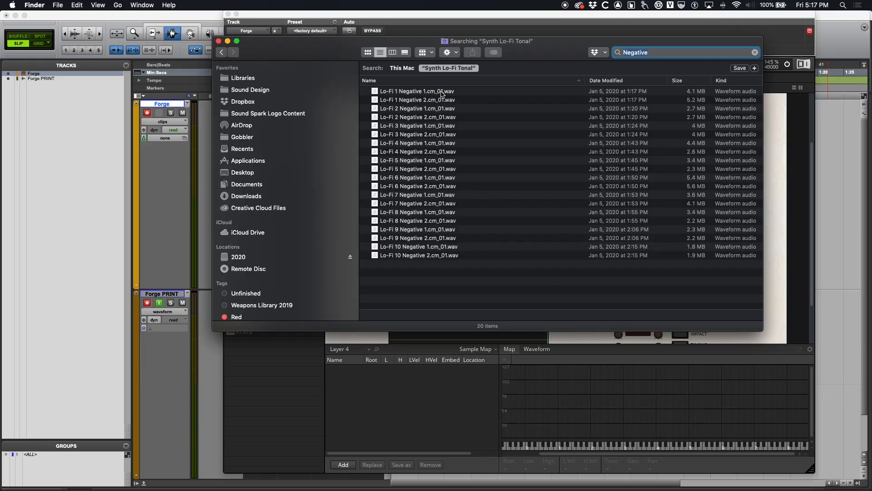
# Load Lo-Fi 1 Negative 1, 3 Negative 2, 5 Negative 1, 7 Negative 2 and 8 Negative 2 into the fourth layer's sample map
pyautogui.click(442, 92)
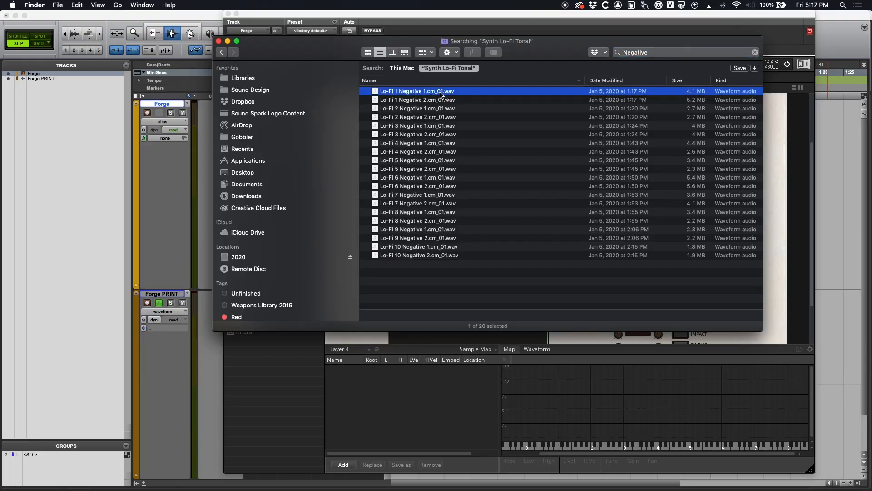
pyautogui.keyDown('super'); pyautogui.click(431, 134); pyautogui.keyUp('super')
pyautogui.keyDown('super'); pyautogui.click(423, 161); pyautogui.keyUp('super')
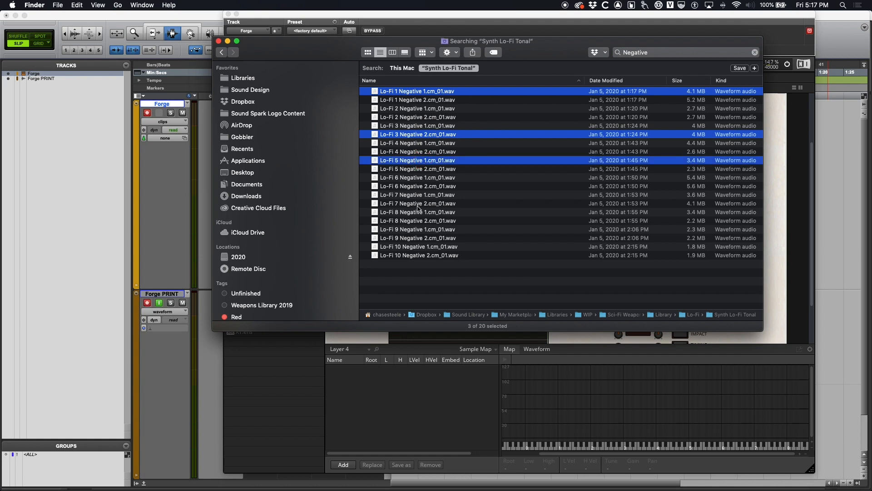
pyautogui.keyDown('super'); pyautogui.click(421, 221); pyautogui.keyUp('super')
pyautogui.keyDown('super'); pyautogui.click(414, 204); pyautogui.keyUp('super')
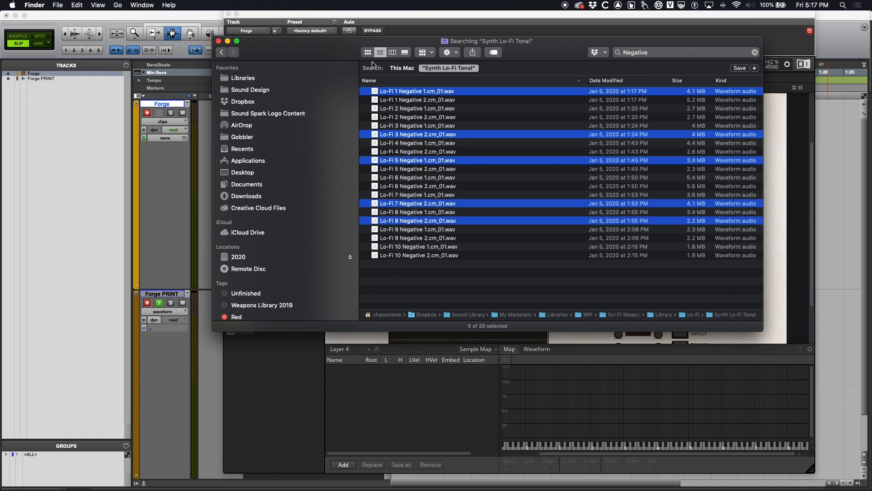
pyautogui.moveTo(302, 42); pyautogui.dragTo(663, 54)
pyautogui.moveTo(768, 214); pyautogui.dragTo(432, 408)
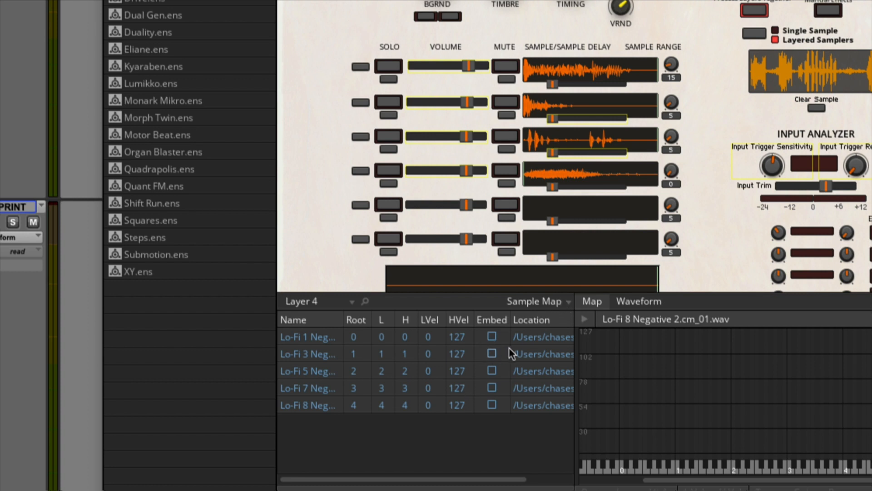
# Set the root note of the Lo-Fi 3, 5, 7 and 8 samples in the fourth layer's sample map to 0
pyautogui.click(563, 301)
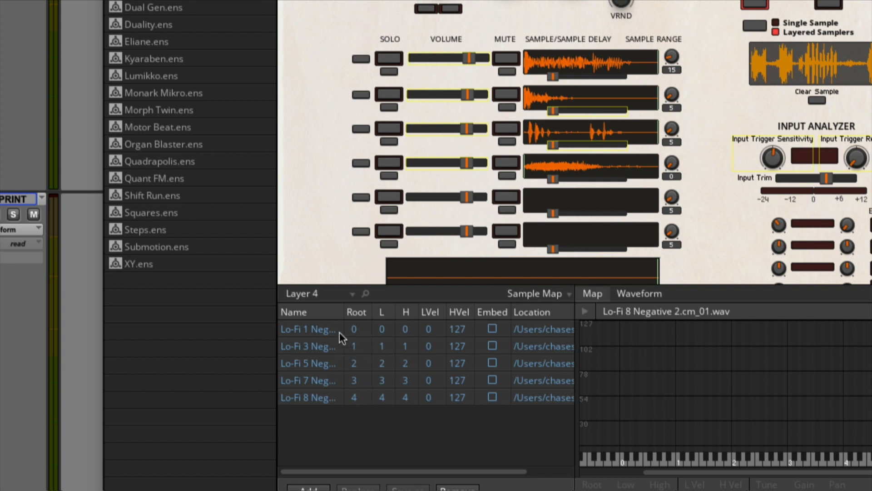
pyautogui.doubleClick(356, 351)
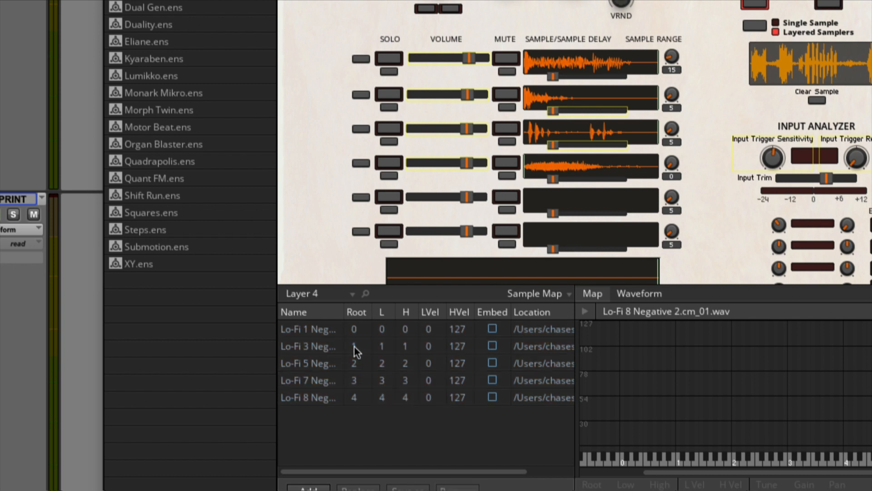
pyautogui.write('0')
pyautogui.doubleClick(355, 363)
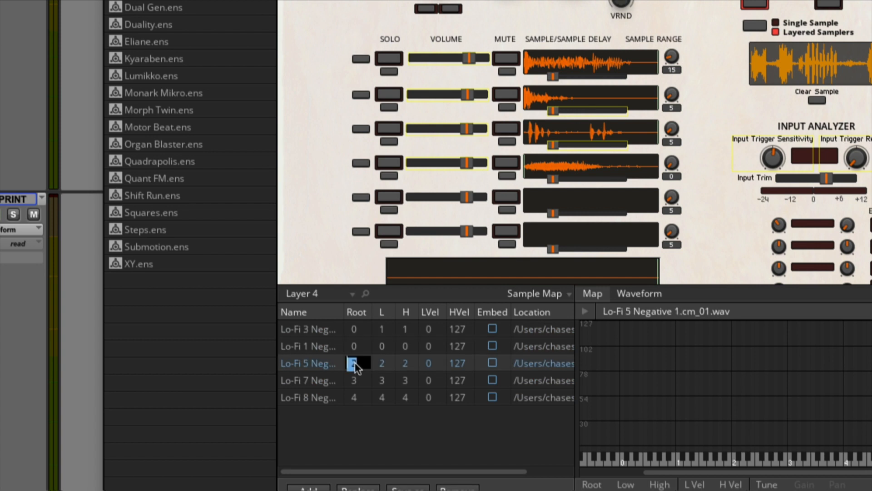
pyautogui.doubleClick(358, 378)
pyautogui.write('0')
pyautogui.doubleClick(357, 395)
pyautogui.write('0')
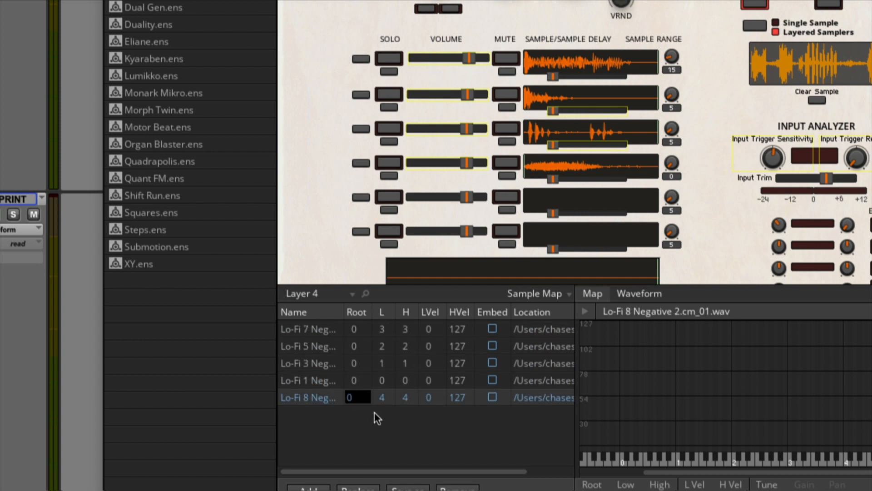
pyautogui.click(404, 429)
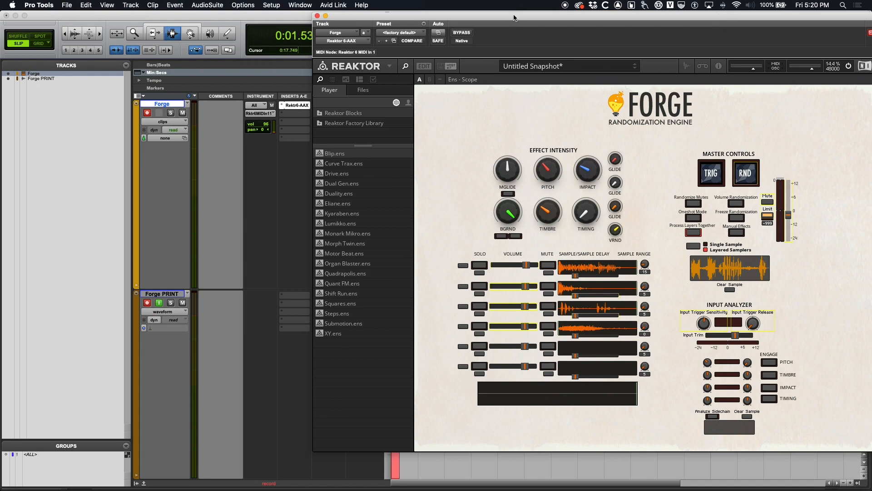
# Bring the whole plugin window into view and increase the fourth layer's sample range
pyautogui.moveTo(669, 20); pyautogui.dragTo(528, 15)
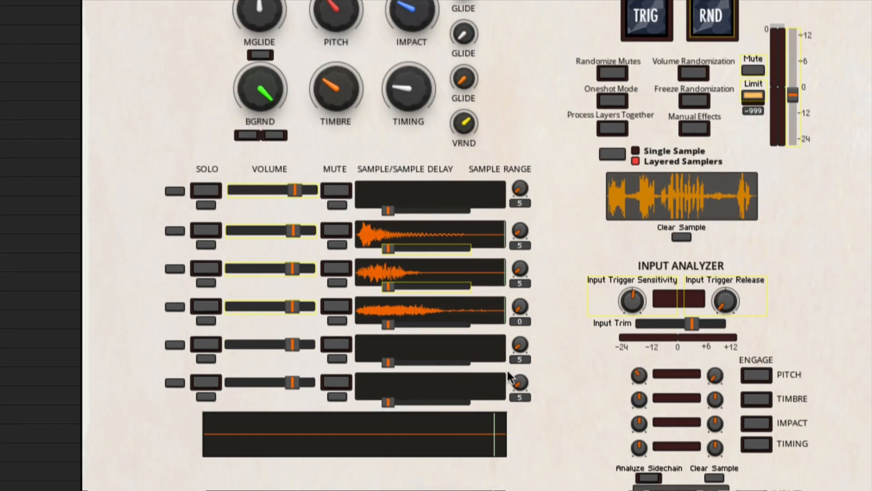
pyautogui.moveTo(523, 311); pyautogui.dragTo(524, 302)
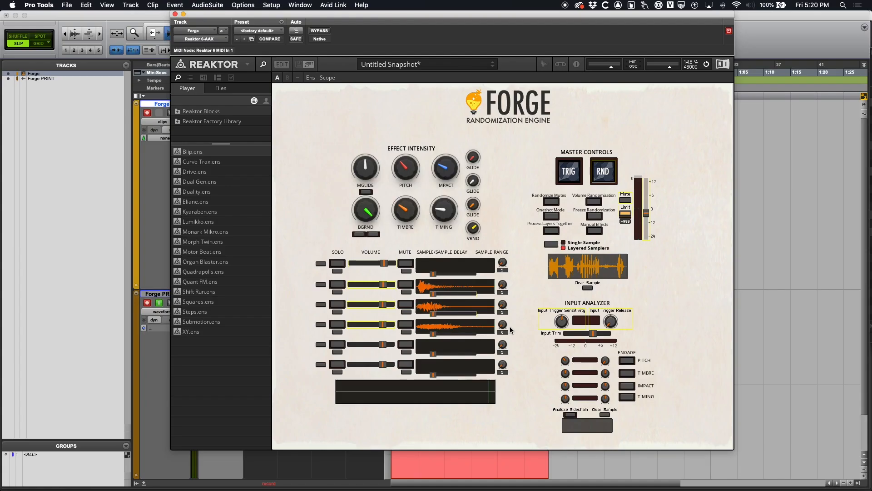
# Randomize the layers with RND and turn on the switch beneath the MGLIDE knob
pyautogui.click(612, 176)
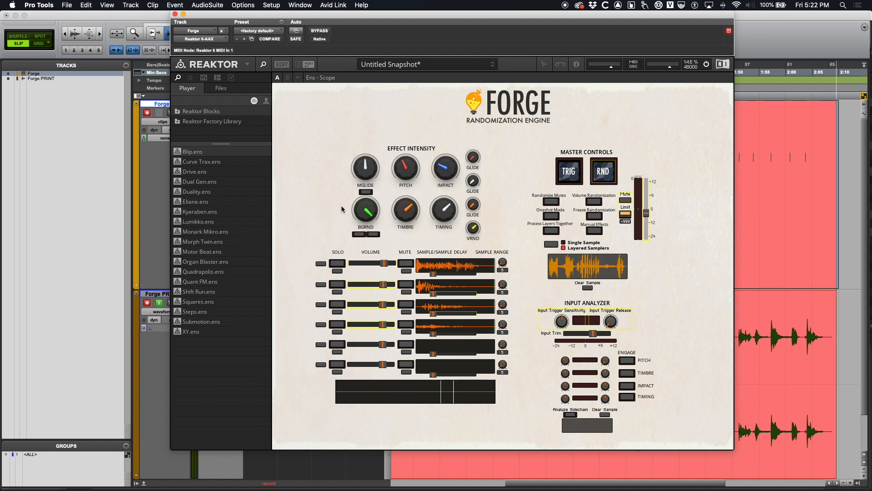
pyautogui.click(367, 193)
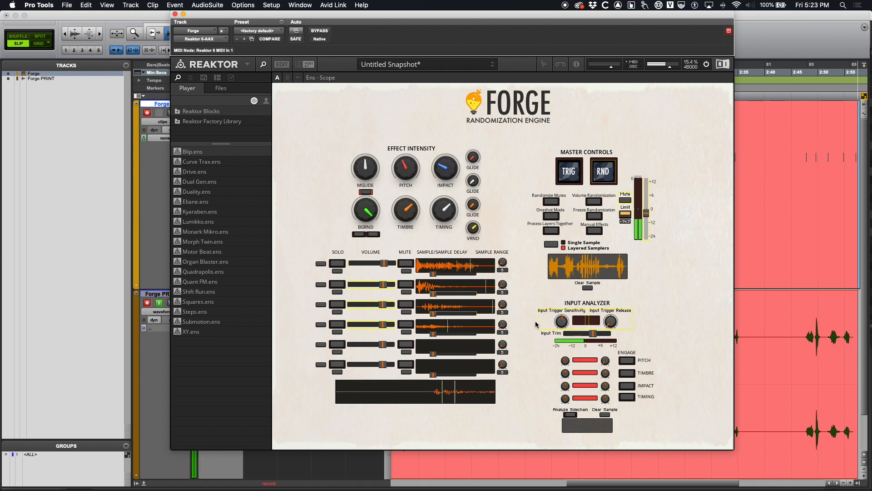
pyautogui.press('space')
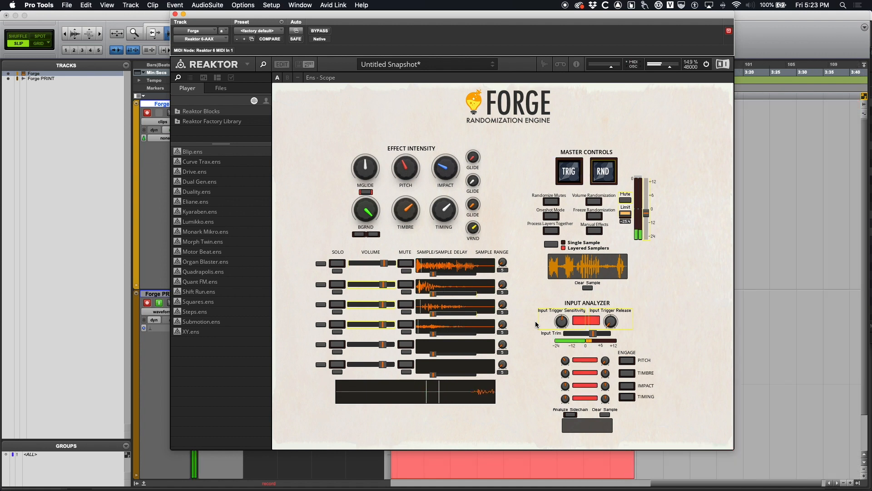